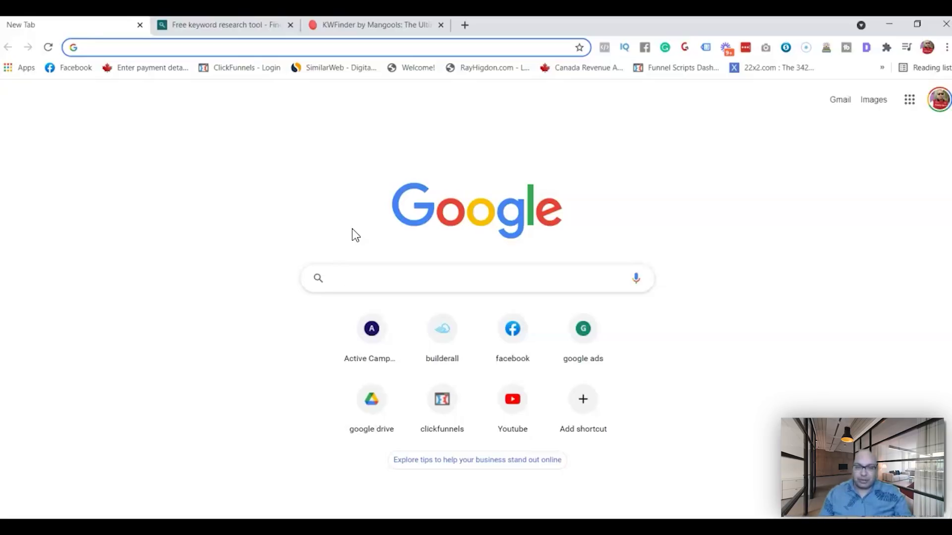
Step: In keyword.io, focus the 'affiliate marketing' search box with United States (en) as location
left_click(225, 23)
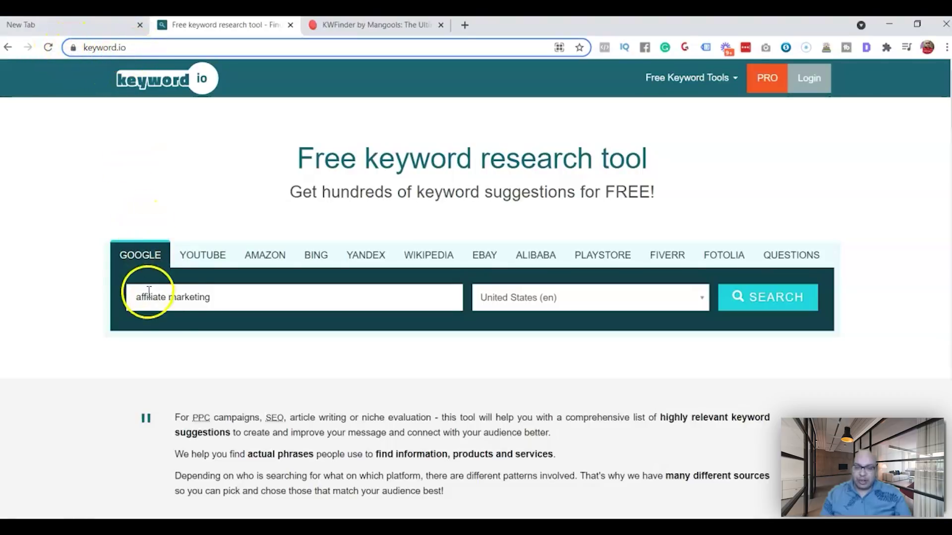
left_click(221, 297)
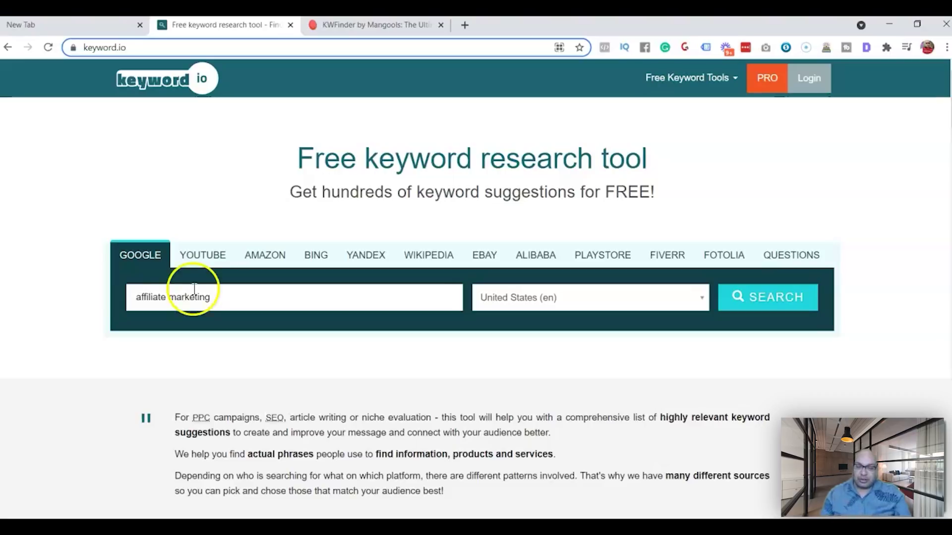
left_click(130, 300)
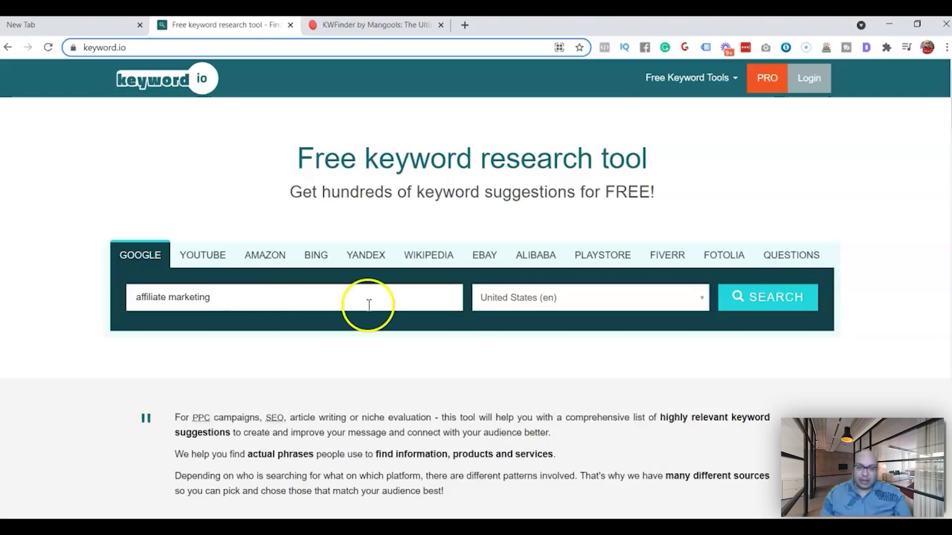
Step: Run the affiliate marketing search, browse the 606 suggestions and dismiss the 'Want more keyword data?' popup
left_click(763, 302)
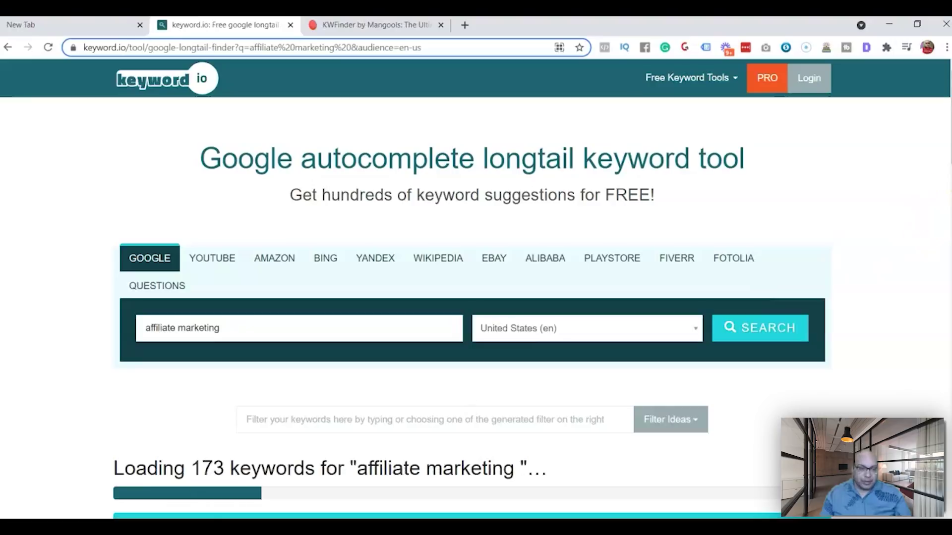
scroll(762, 305, "down", 2)
scroll(495, 201, "down", 2)
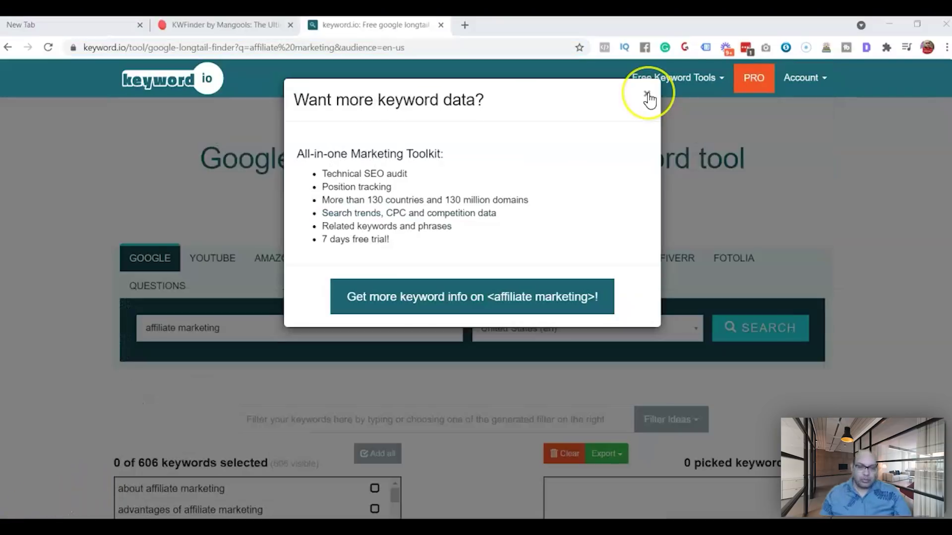
left_click(647, 94)
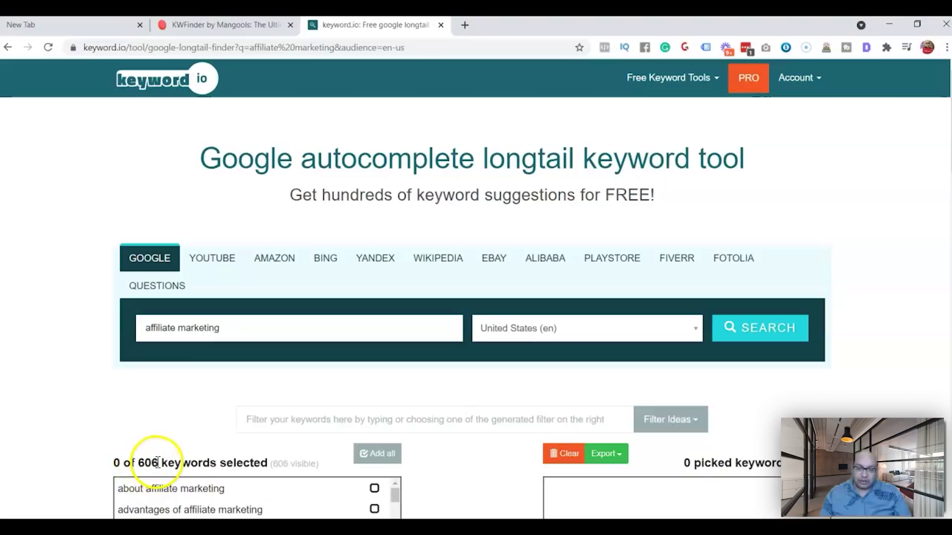
Step: Pick the advantages, beginners, blog, books, course and done for you affiliate marketing keywords
scroll(476, 307, "down", 5)
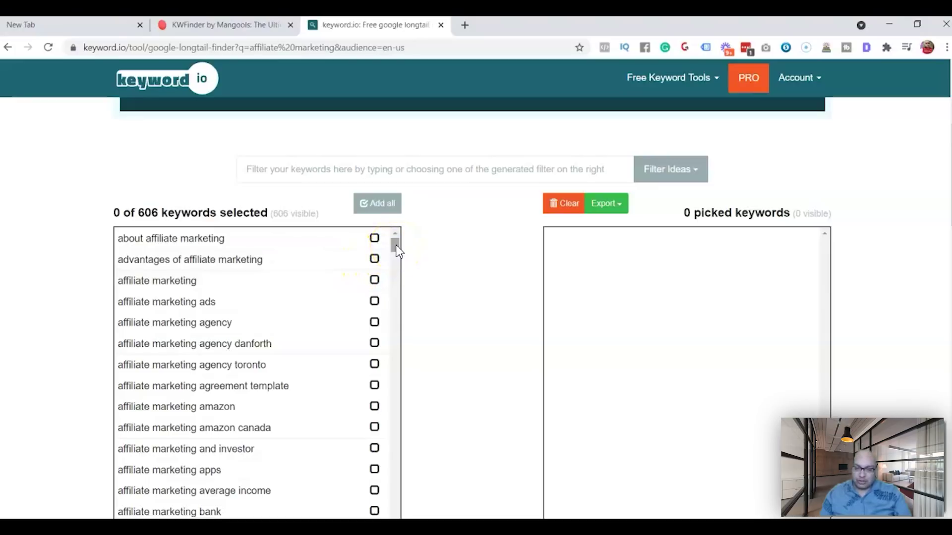
left_click(374, 259)
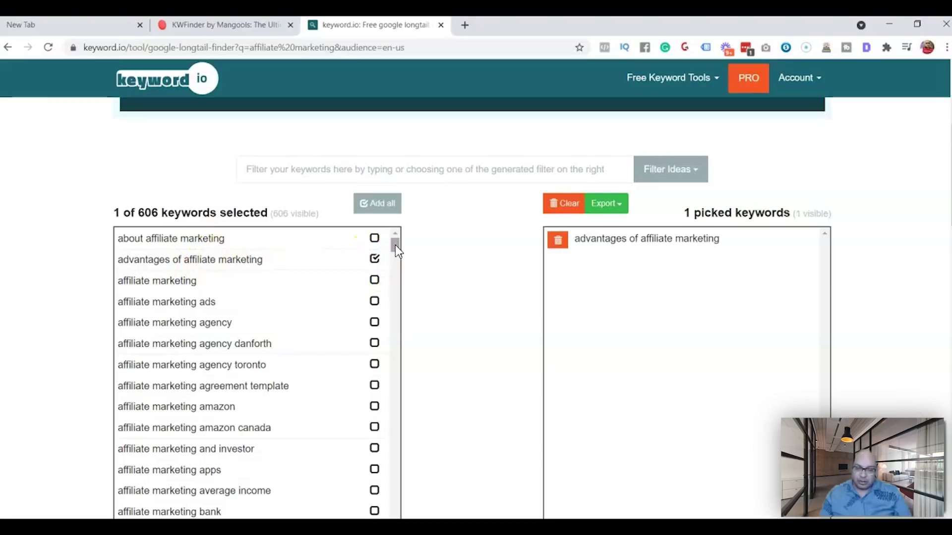
left_click_drag(395, 246, 394, 254)
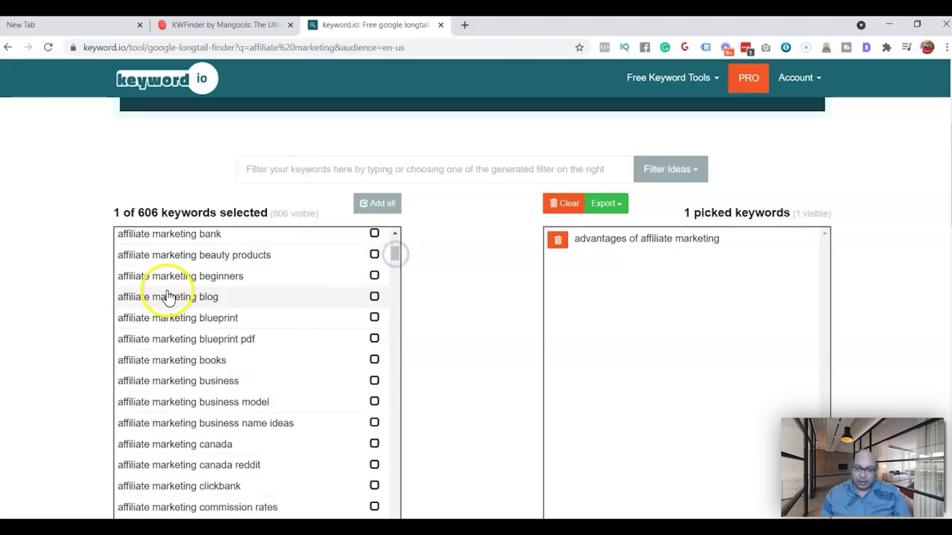
left_click(374, 276)
left_click(375, 299)
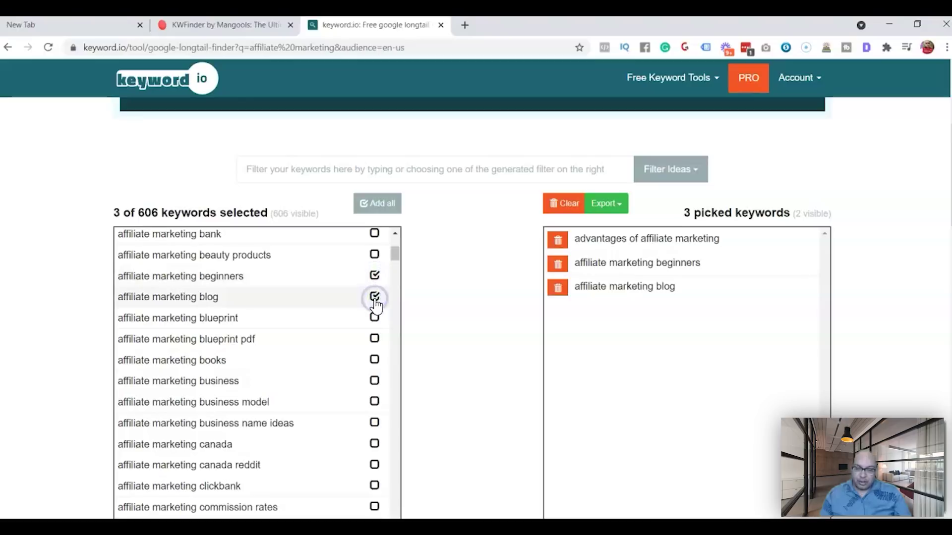
left_click(375, 360)
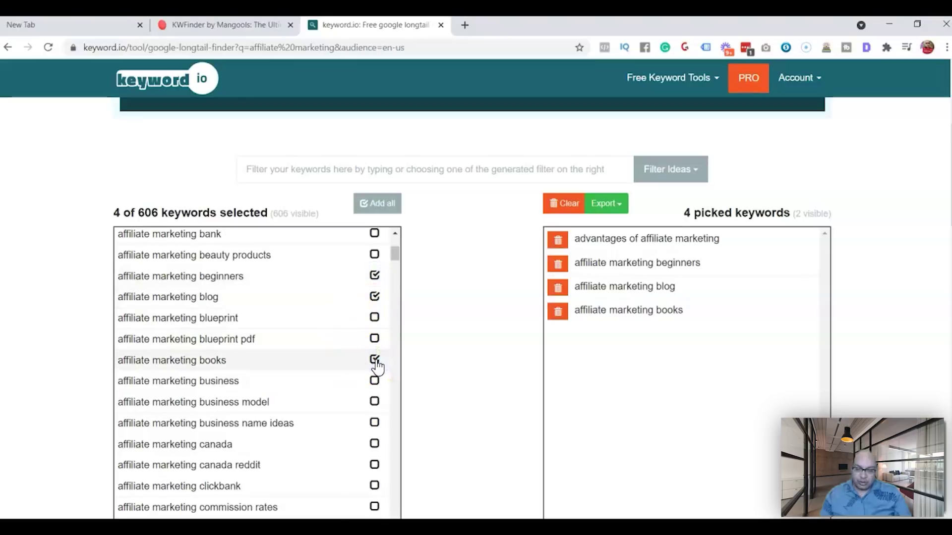
left_click_drag(394, 255, 396, 269)
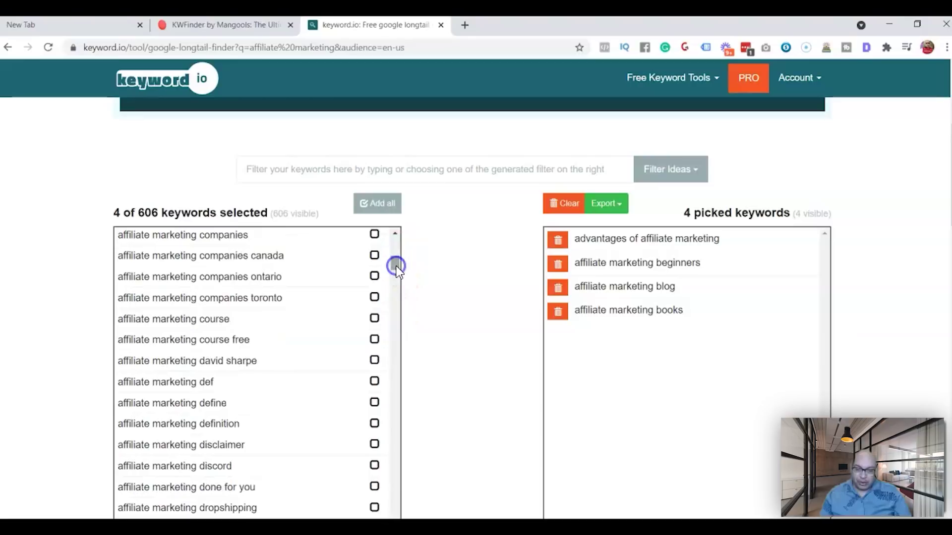
left_click(374, 319)
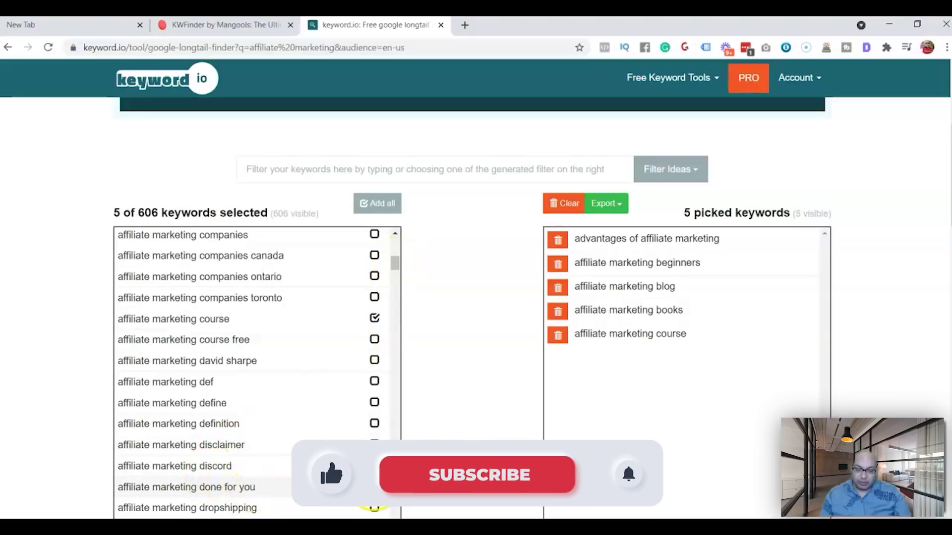
left_click(374, 487)
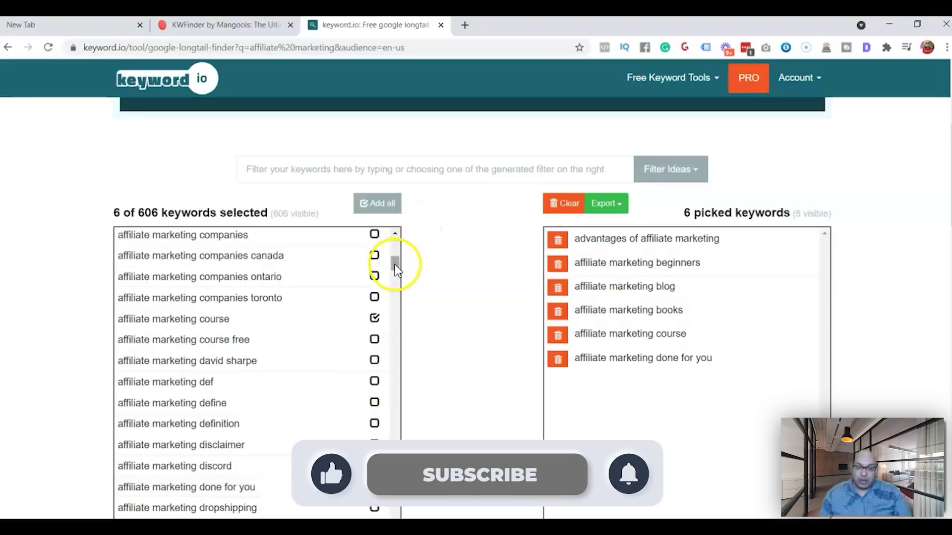
left_click_drag(394, 263, 394, 270)
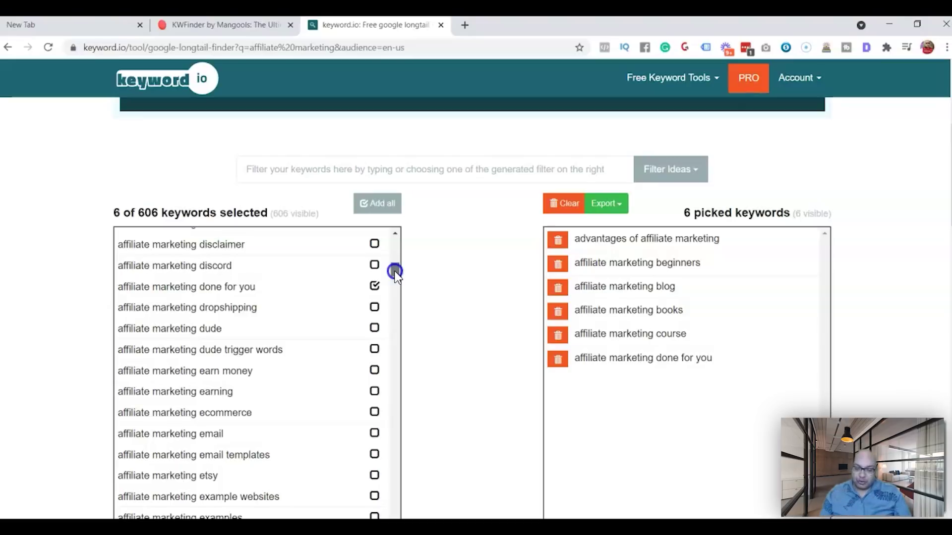
Step: Pick for beginners 2021, free training, how to make money, how to get started and how to promote
left_click_drag(395, 272, 395, 282)
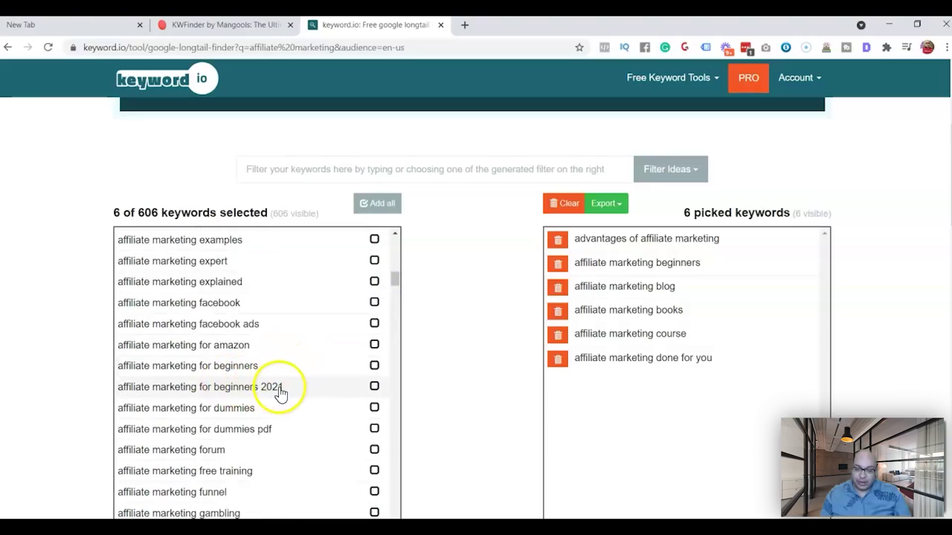
left_click(374, 387)
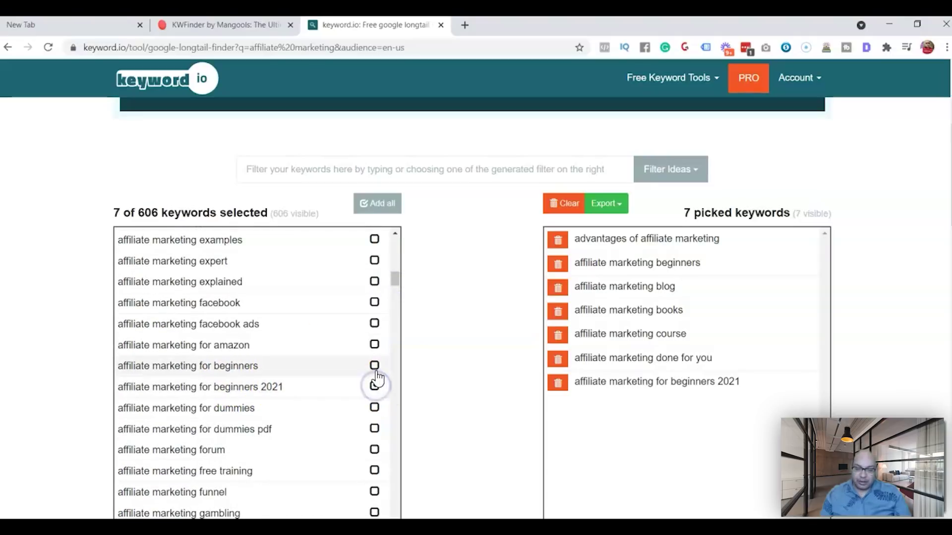
left_click(375, 367)
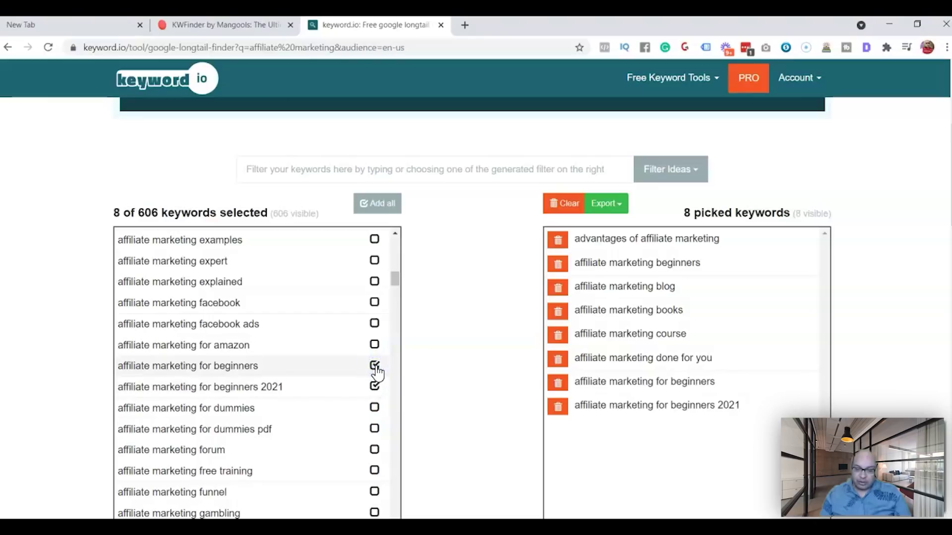
left_click(375, 366)
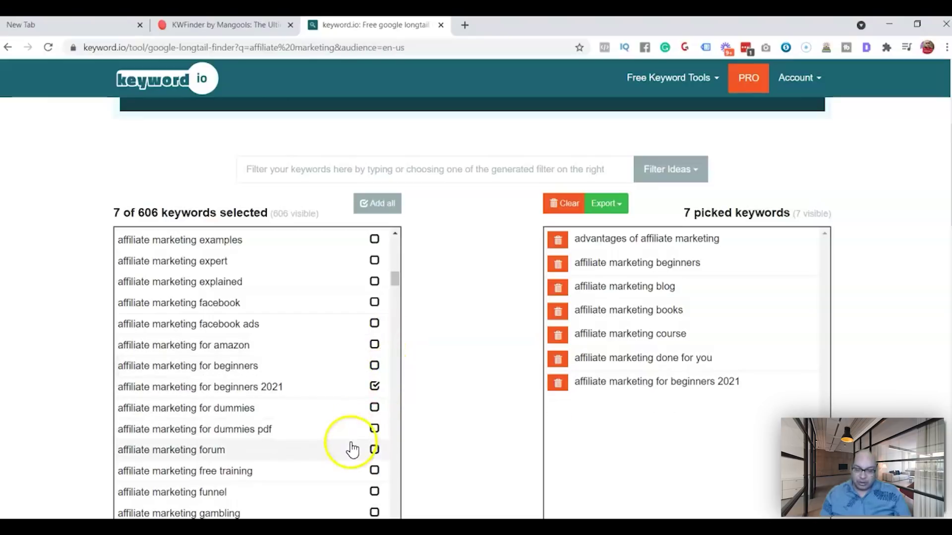
left_click(375, 471)
left_click_drag(395, 285, 395, 299)
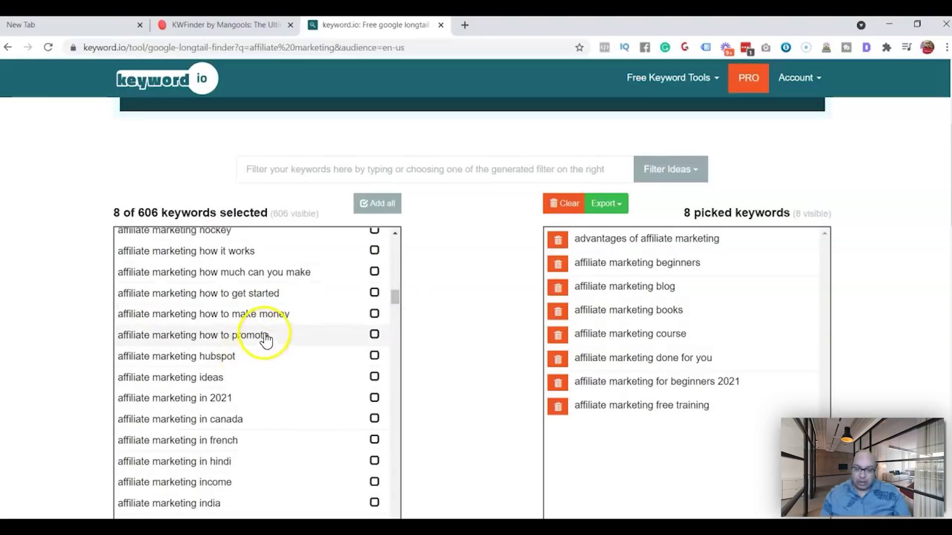
left_click(374, 314)
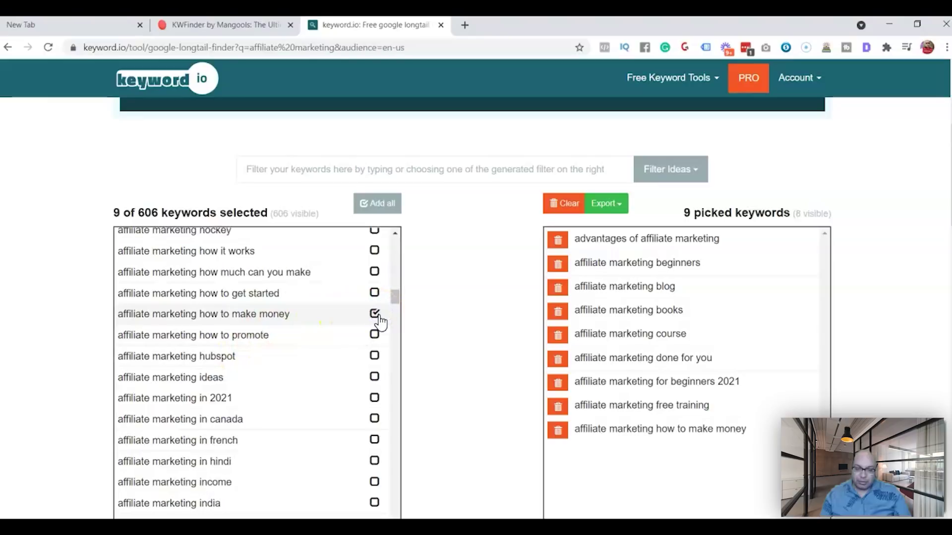
left_click(374, 292)
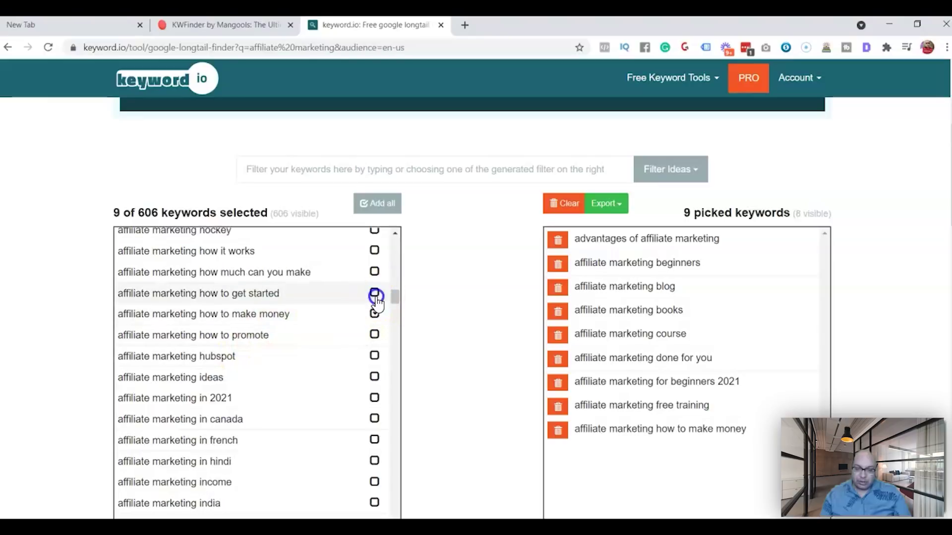
left_click(375, 336)
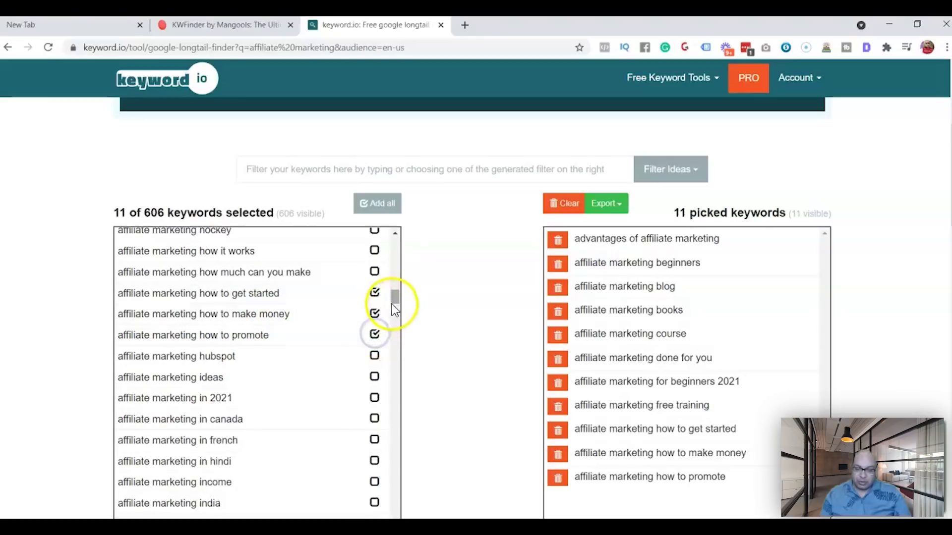
Step: Pick the niches 2021, on youtube, on pinterest and on tiktok affiliate marketing keywords
left_click_drag(399, 303, 393, 337)
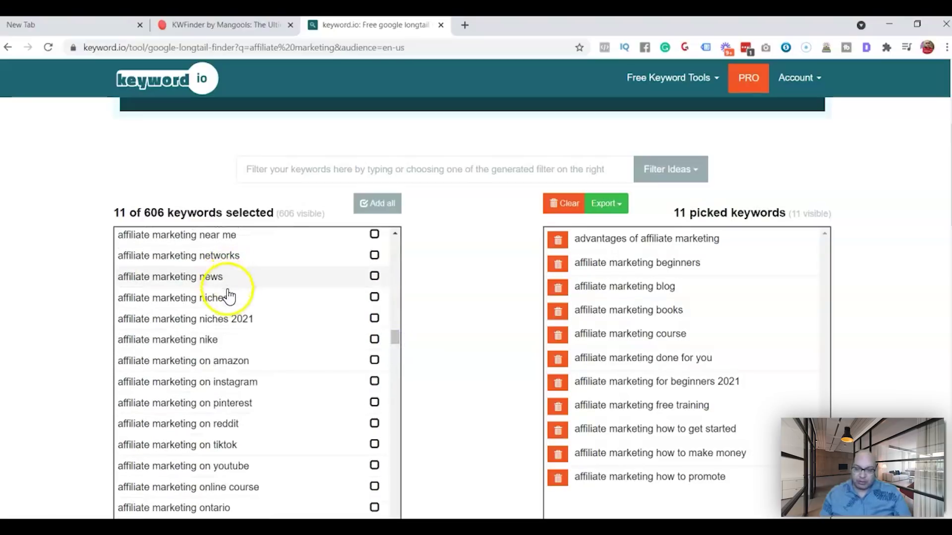
left_click(374, 317)
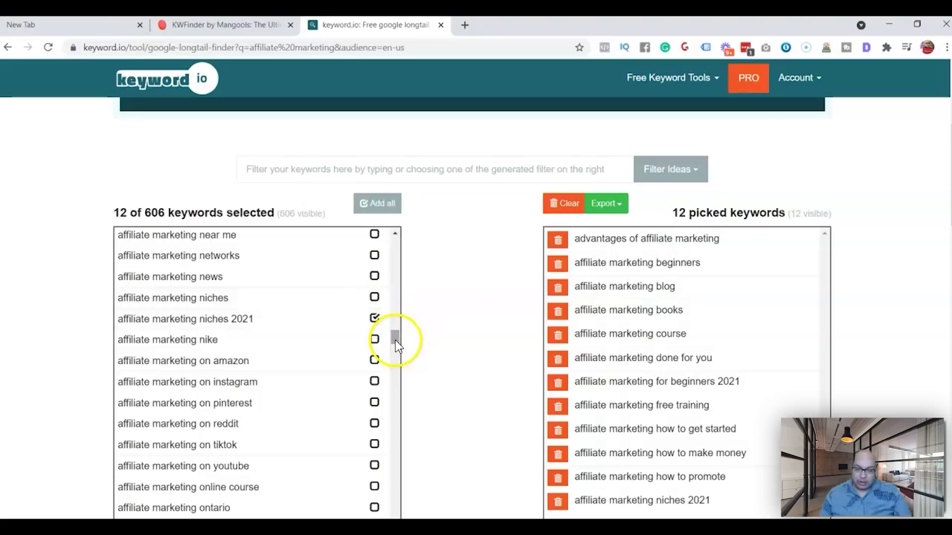
left_click_drag(395, 340, 395, 341)
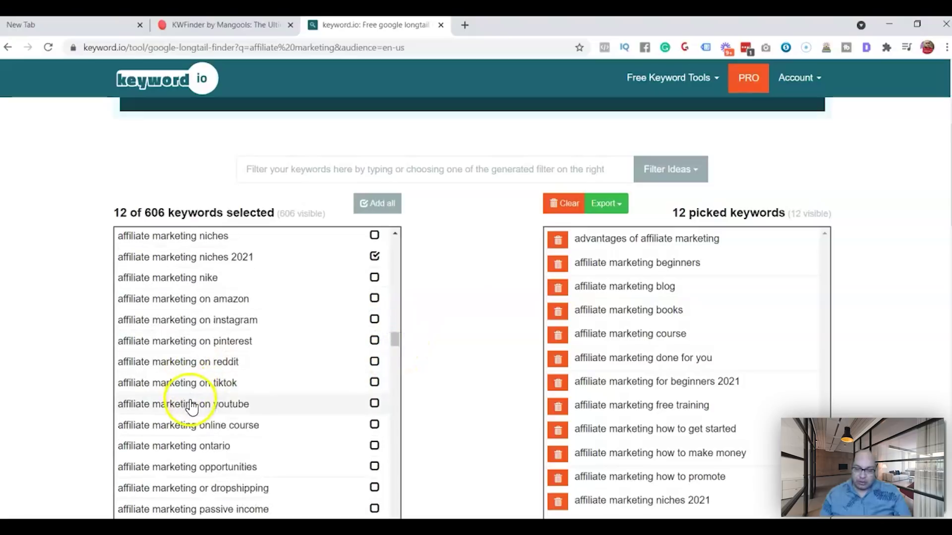
left_click(375, 404)
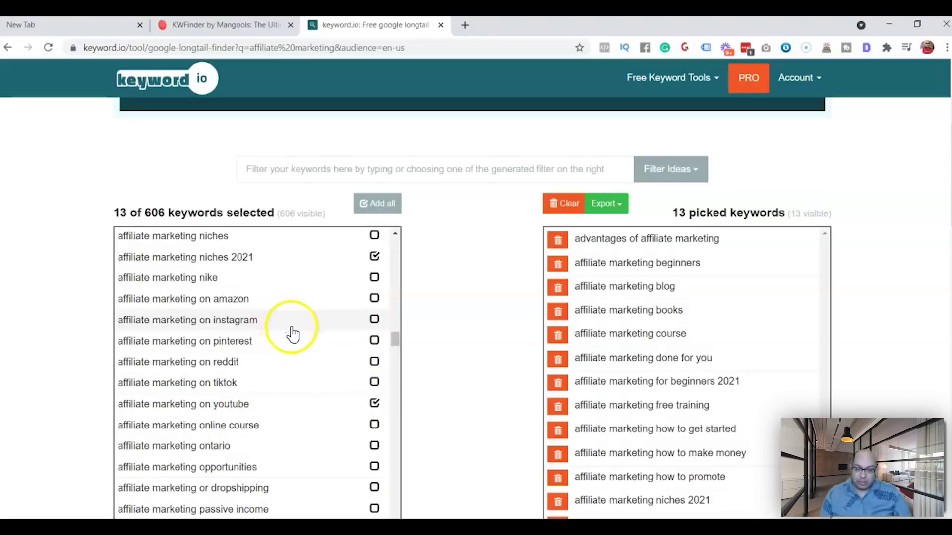
left_click(374, 342)
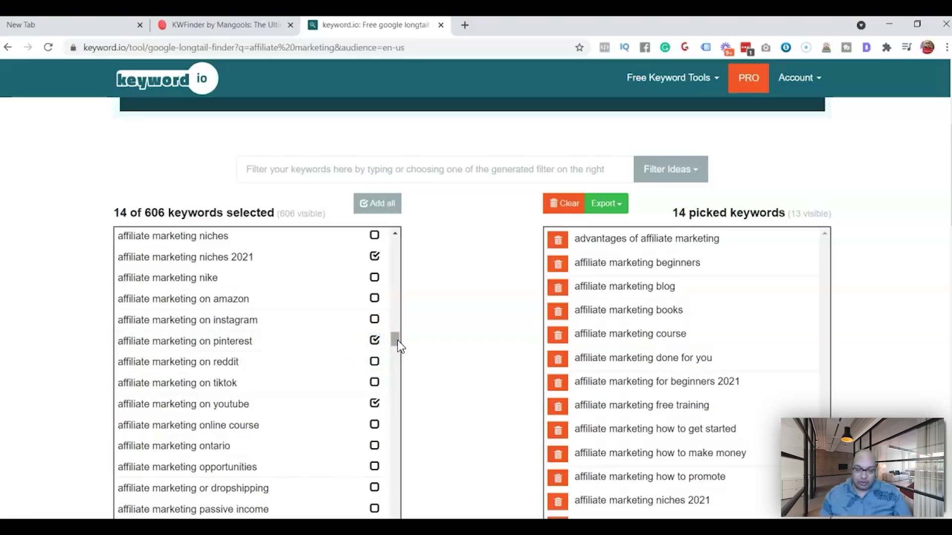
left_click_drag(398, 342, 398, 343)
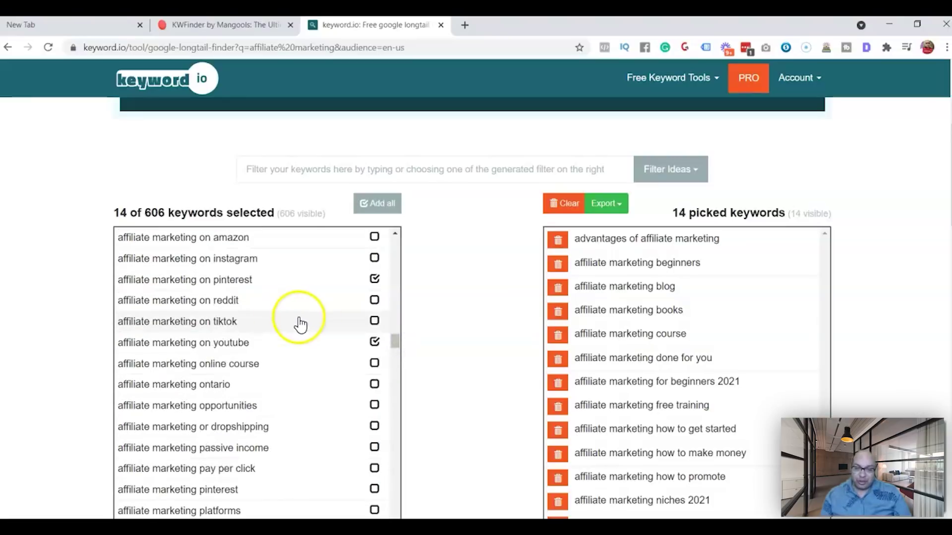
left_click(374, 321)
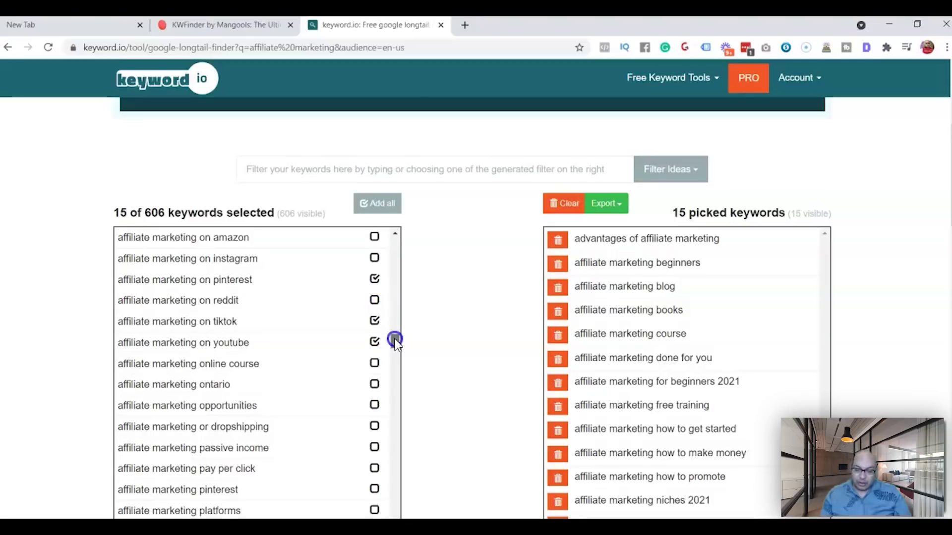
left_click_drag(395, 341, 394, 347)
scroll(941, 223, "down", 1)
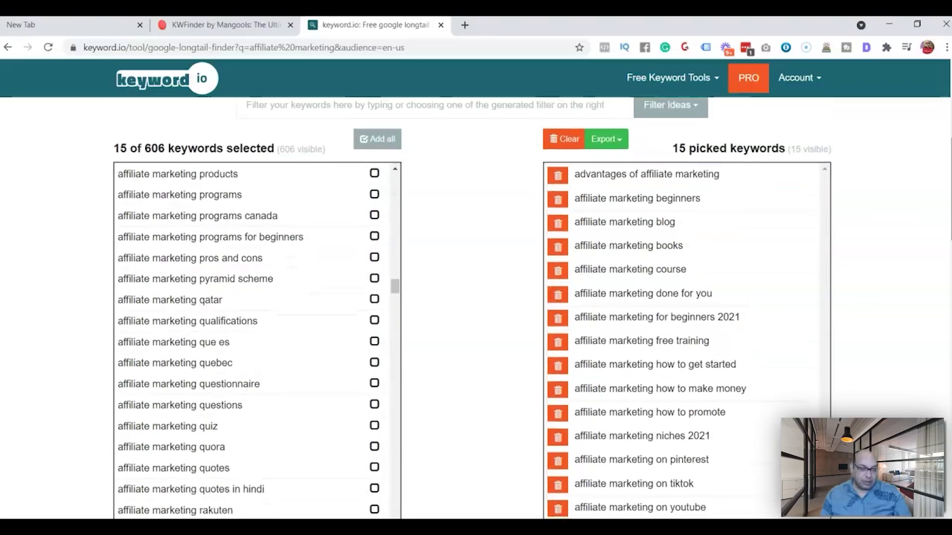
scroll(476, 308, "down", 1)
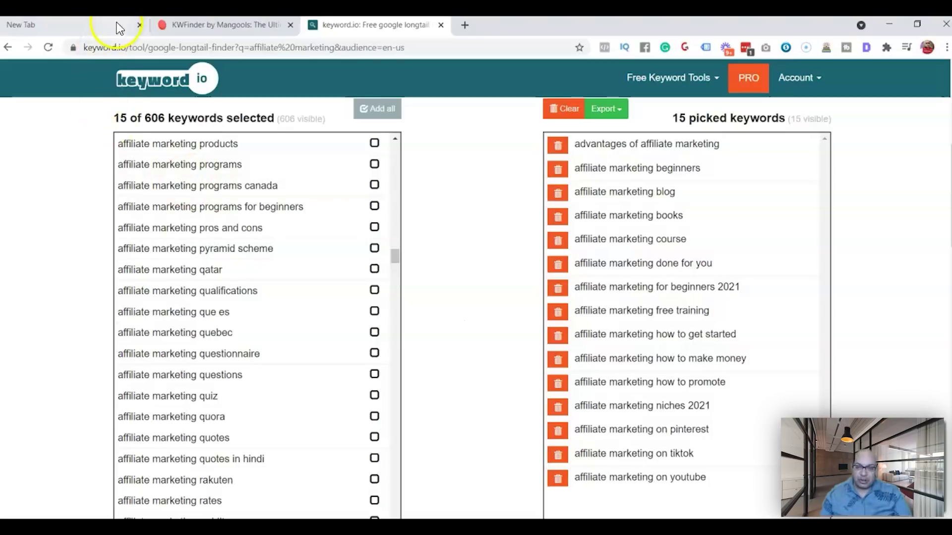
Step: View KWFinder's 10-day free trial sign-up form, then return to the logged-in KWFinder window
left_click(182, 30)
left_click_drag(181, 29, 42, 85)
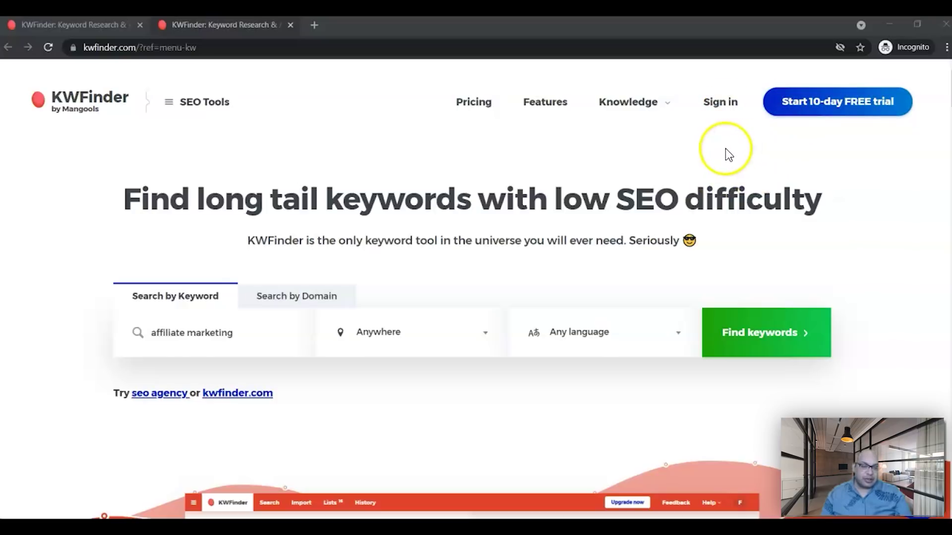
left_click(819, 105)
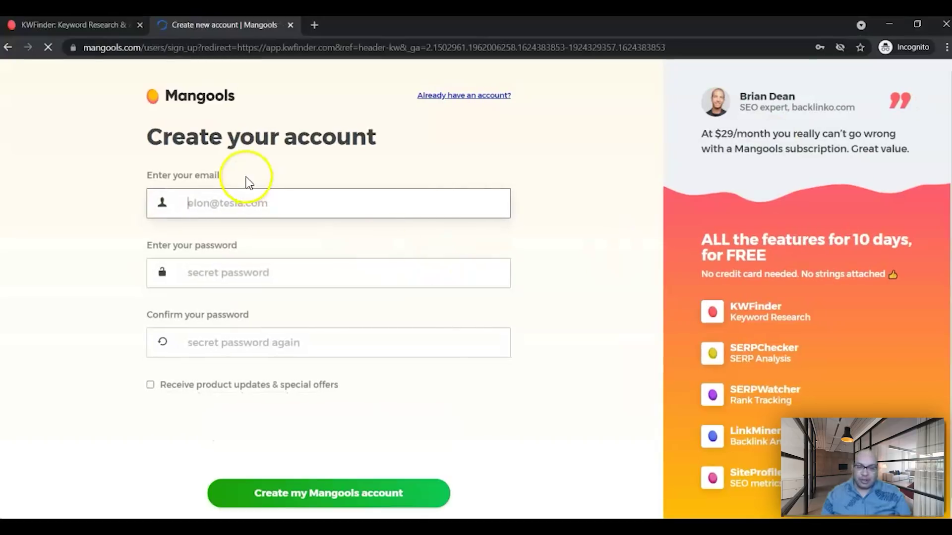
left_click(280, 209)
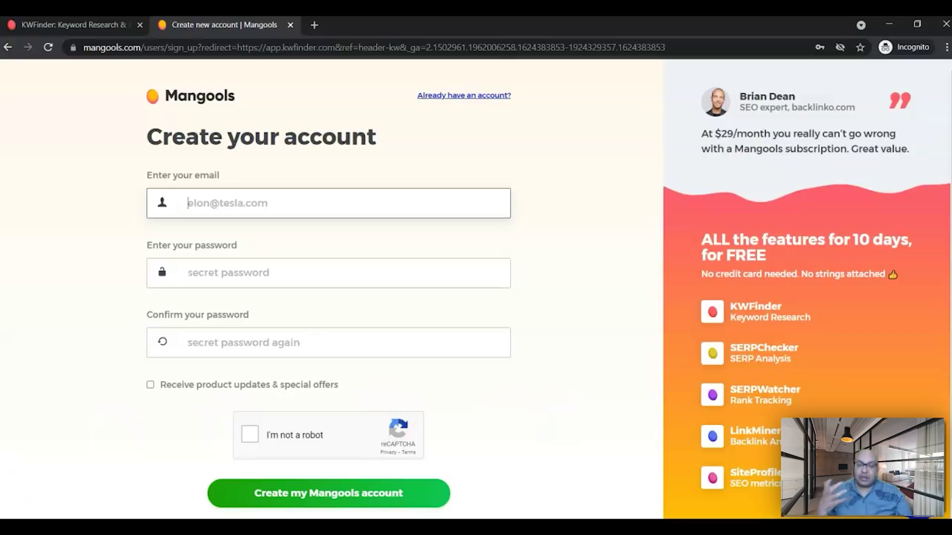
key("alt+Tab")
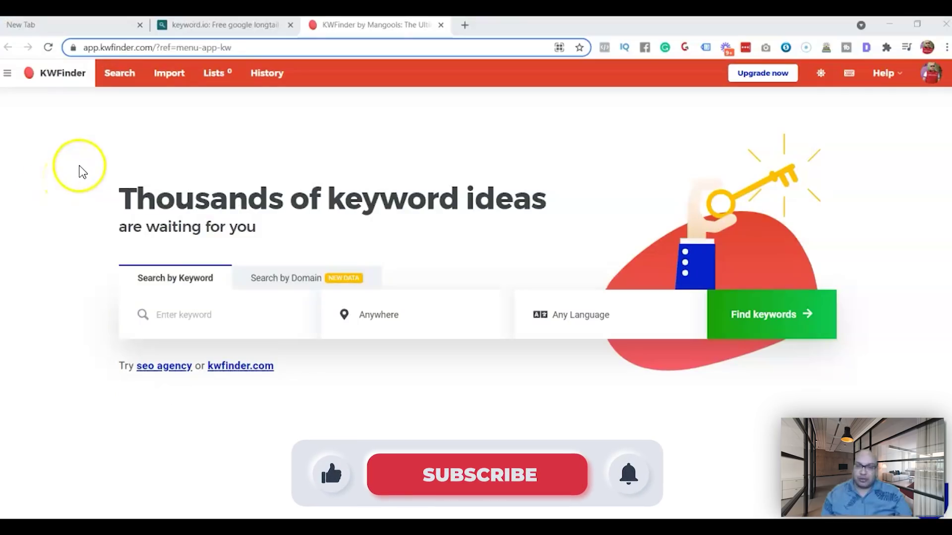
Step: Open KWFinder in a new tab from the Mangools tools menu
left_click(58, 85)
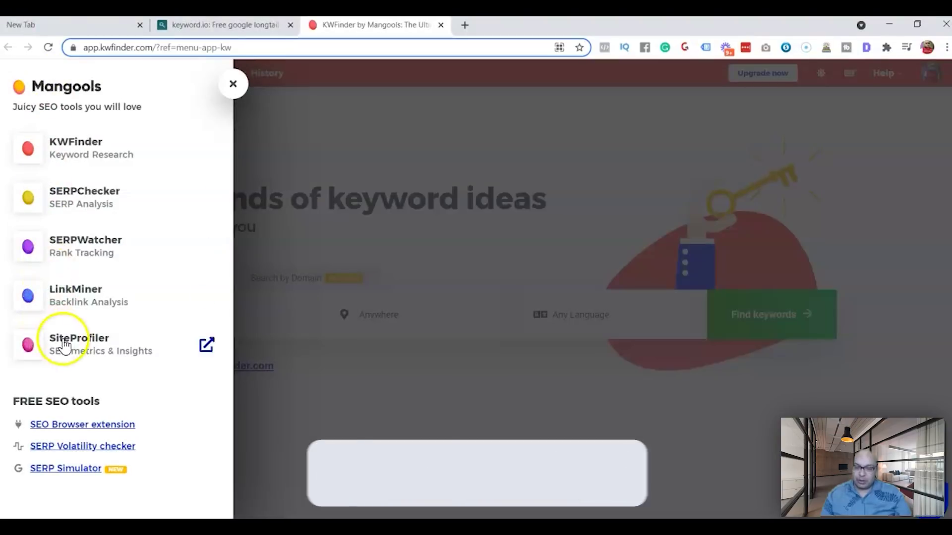
left_click(71, 151)
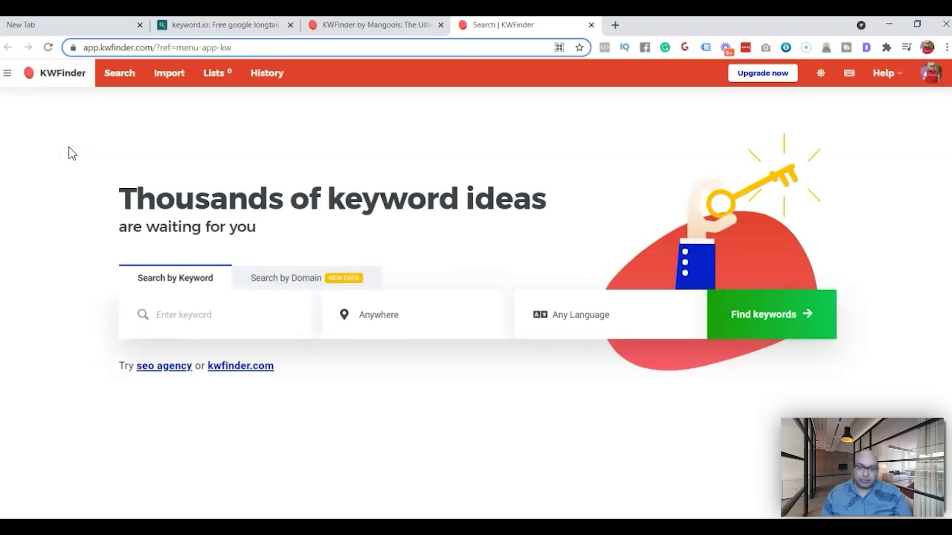
Step: Copy the 15 picked keywords from keyword.io and paste them into KWFinder's Import keyword box
left_click(169, 74)
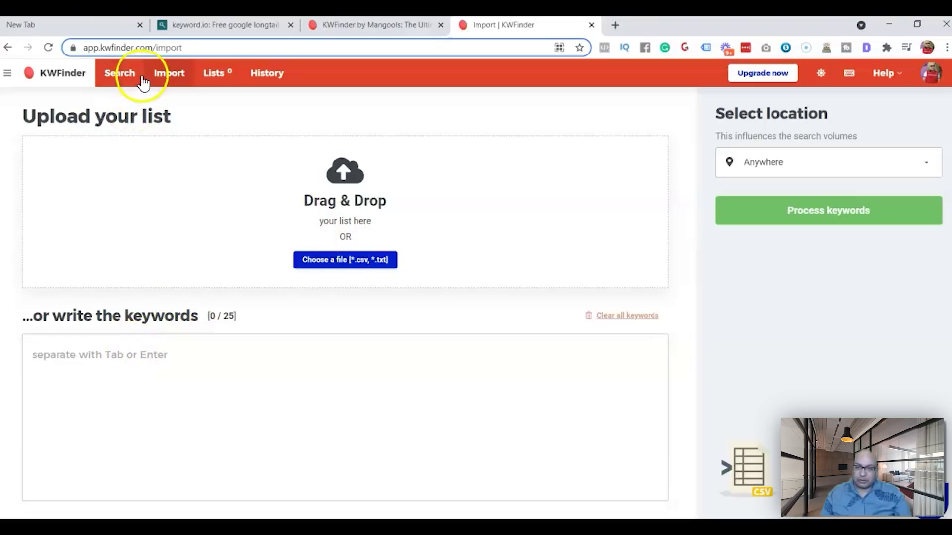
left_click(272, 30)
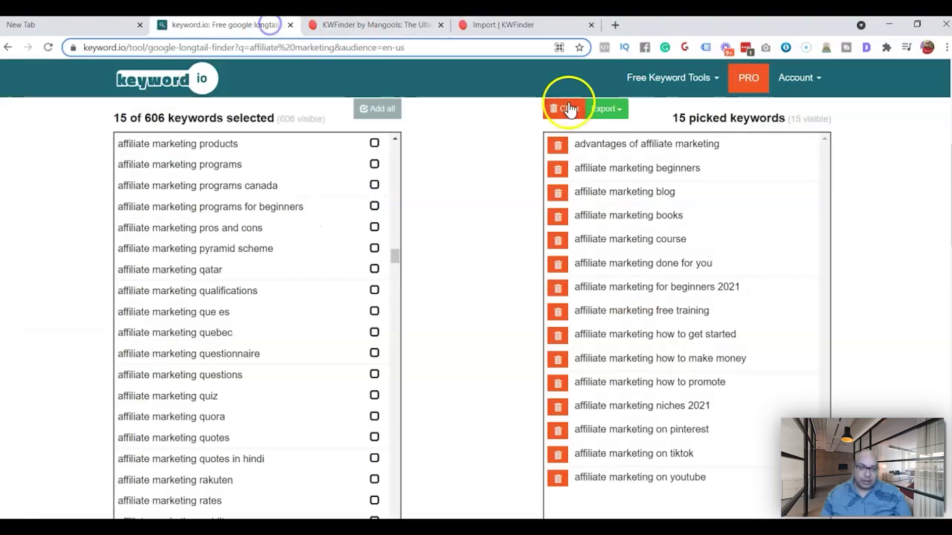
left_click_drag(576, 140, 711, 480)
key("ctrl+c")
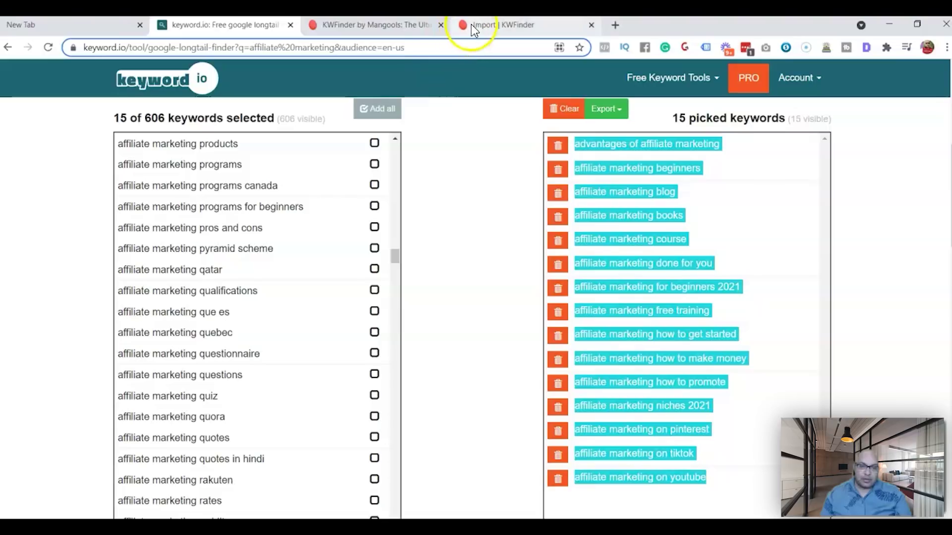
left_click(500, 25)
left_click(64, 362)
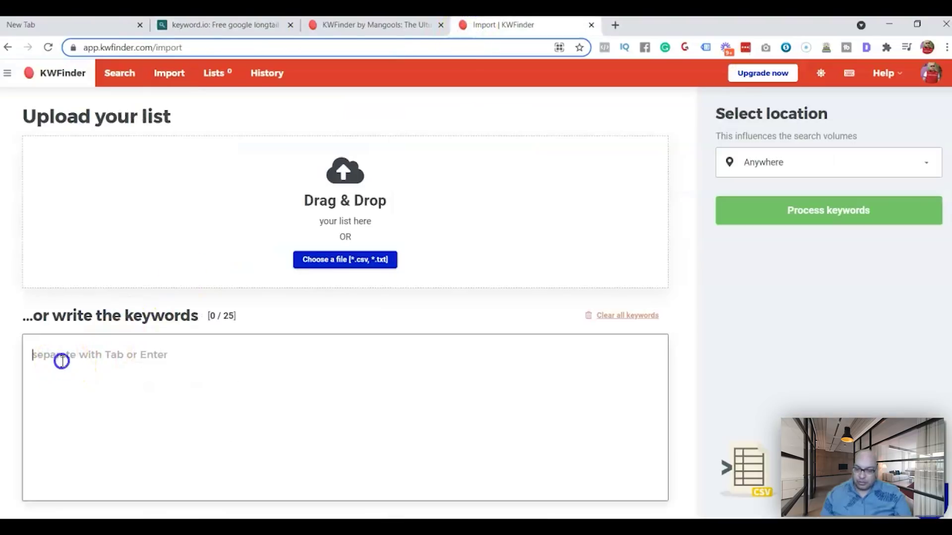
key("ctrl+v")
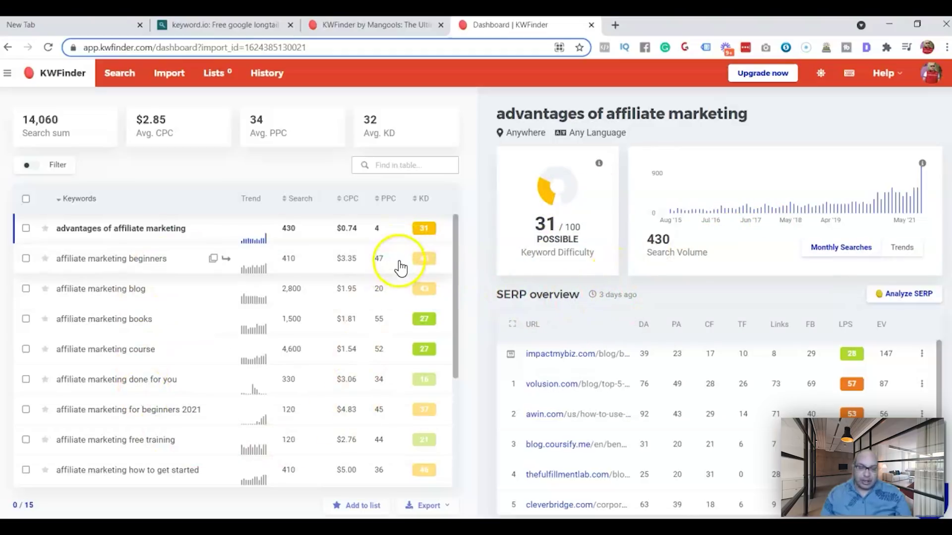
Step: Open the Keyword SEO Difficulty explainer from the KD column's info icon
mouse_move(426, 203)
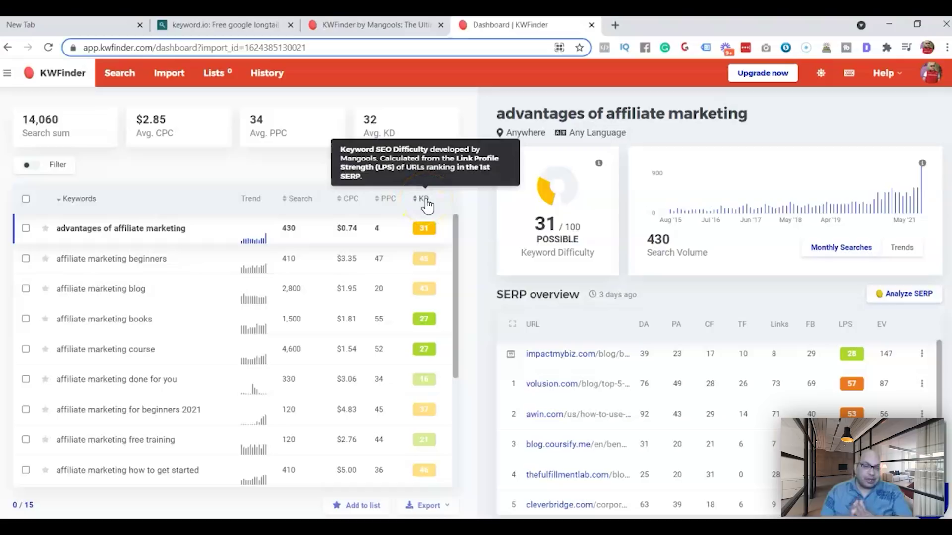
left_click(599, 162)
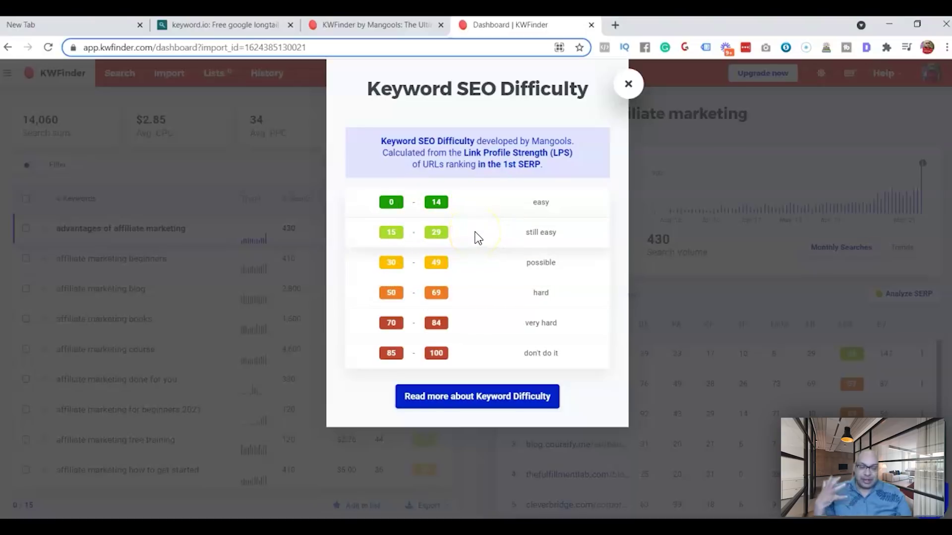
Step: Close the KD explainer and sort the keywords by KD, easiest first
left_click(626, 87)
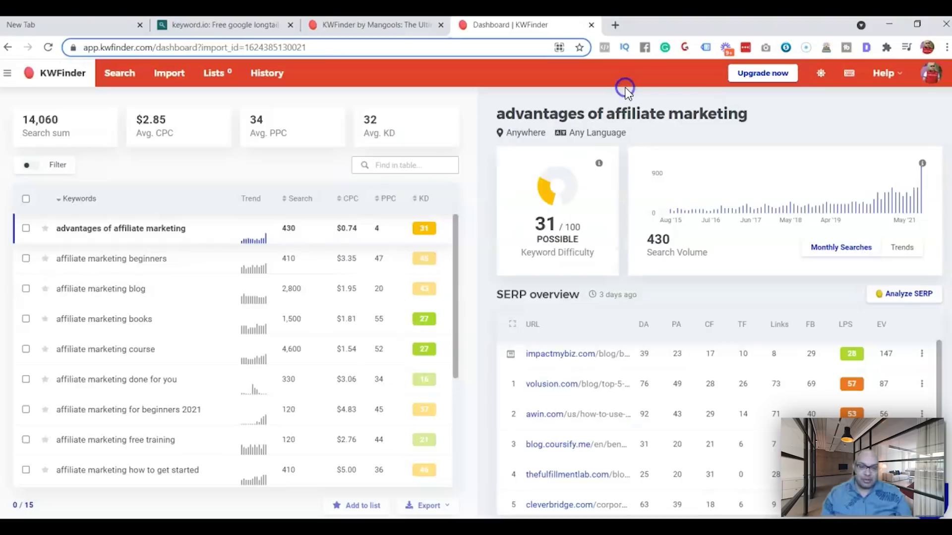
left_click(419, 198)
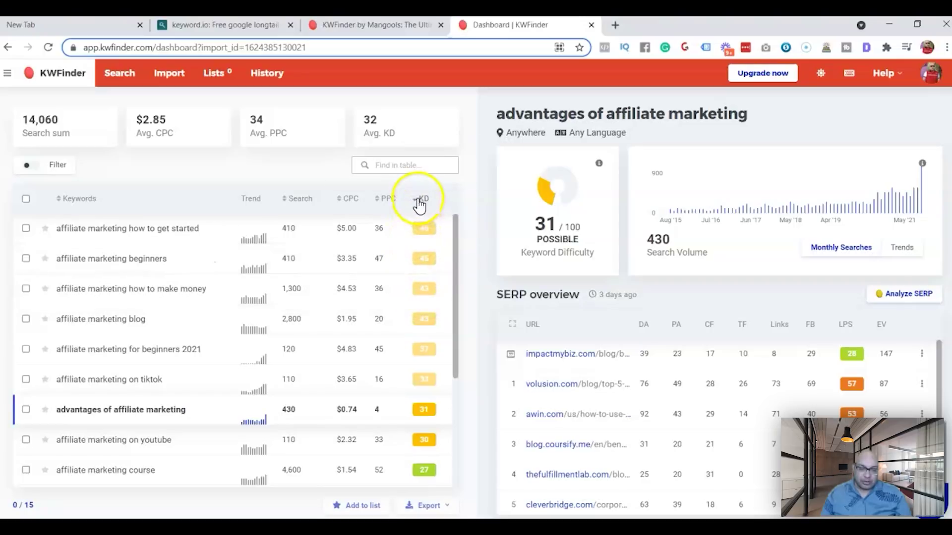
left_click(418, 199)
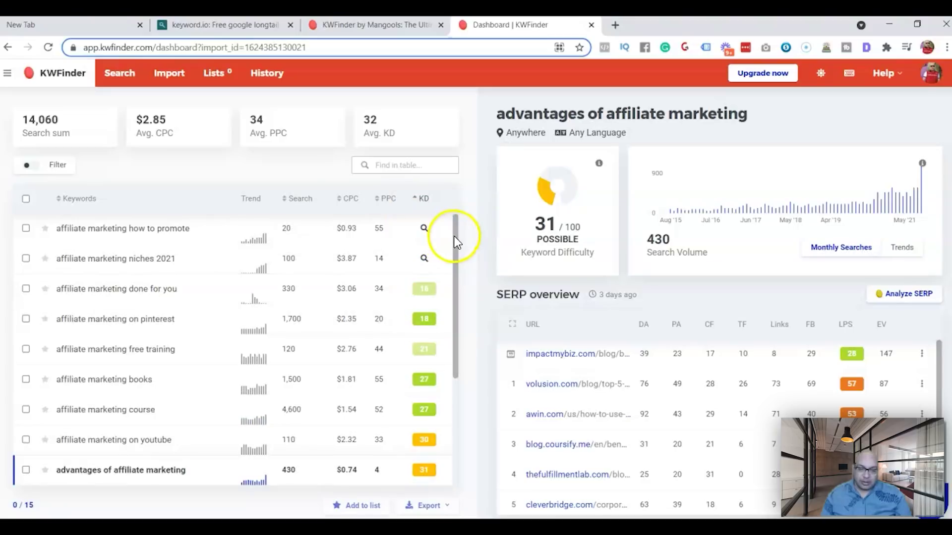
Step: Set the search volume timeframe to the last 3 months
left_click_drag(453, 236, 452, 262)
mouse_move(419, 248)
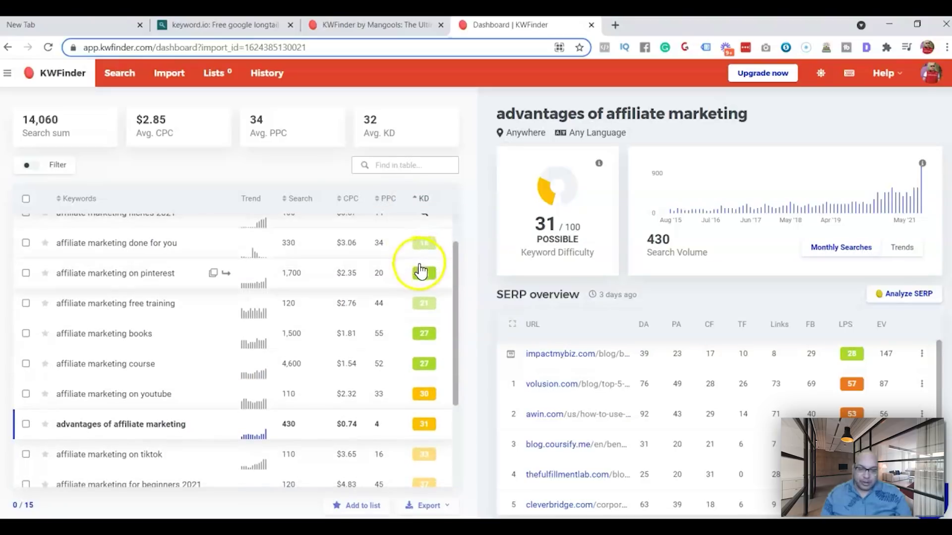
mouse_move(425, 276)
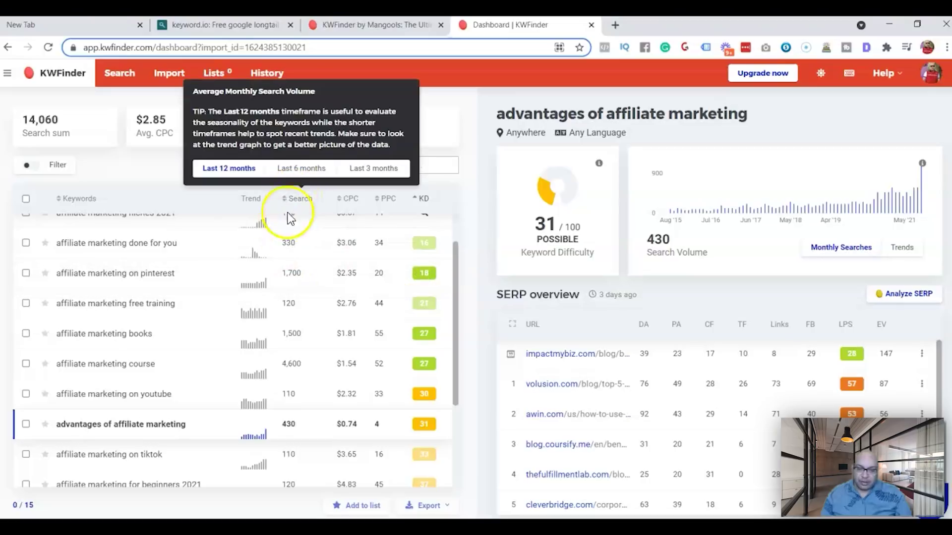
mouse_move(281, 203)
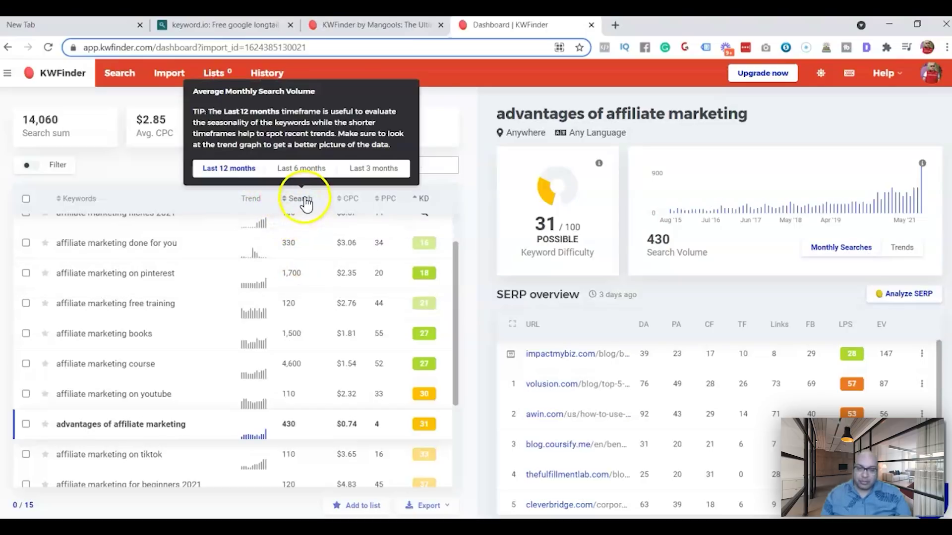
left_click(365, 173)
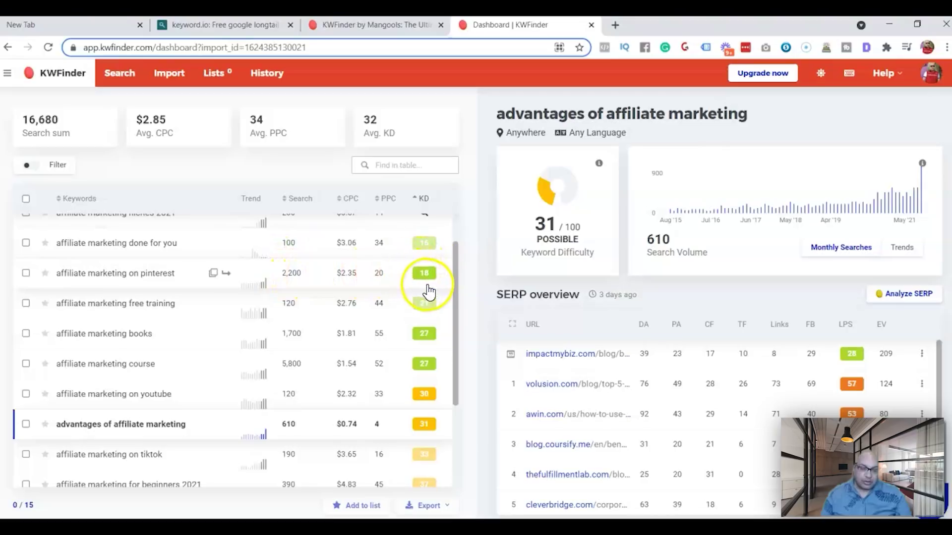
Step: Check the affiliate marketing course and books keywords alongside on pinterest, giving 3/15 selected
left_click_drag(453, 272, 456, 250)
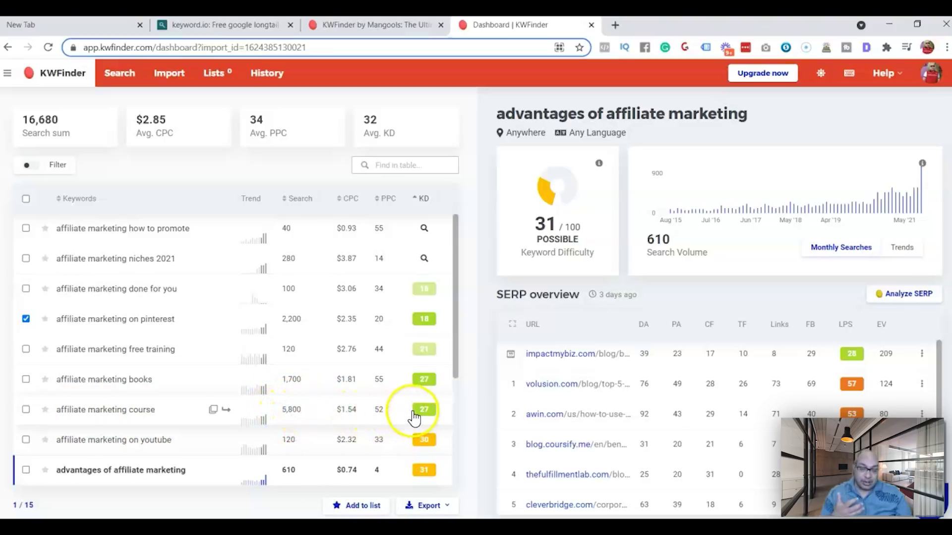
mouse_move(418, 419)
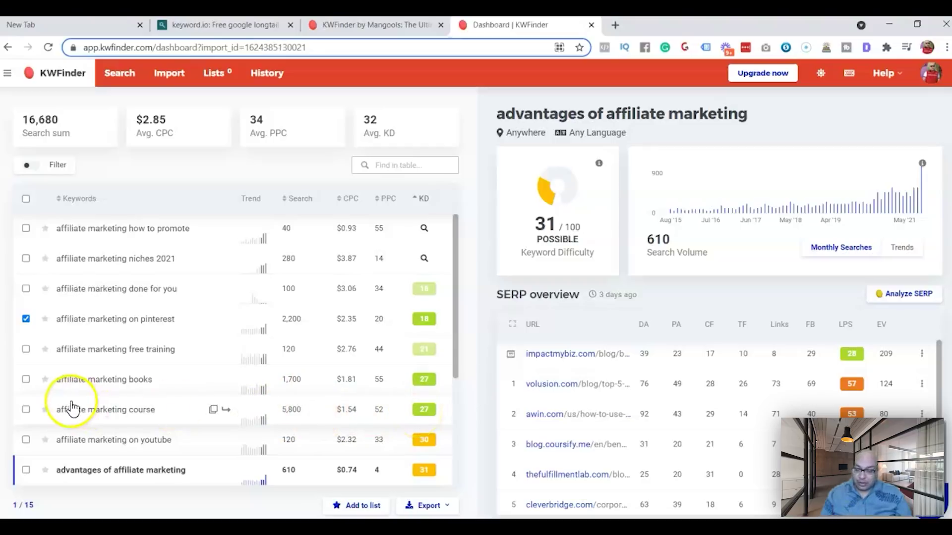
left_click(27, 410)
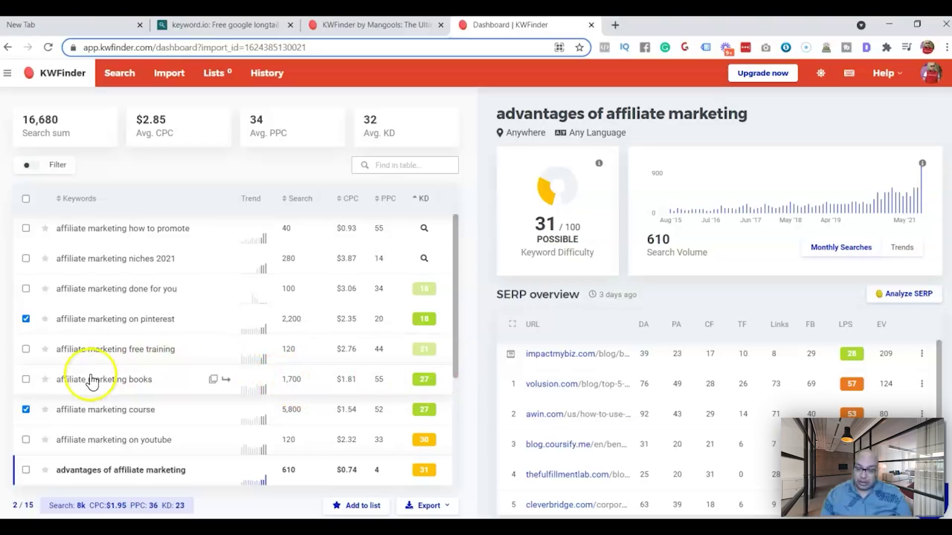
left_click(26, 381)
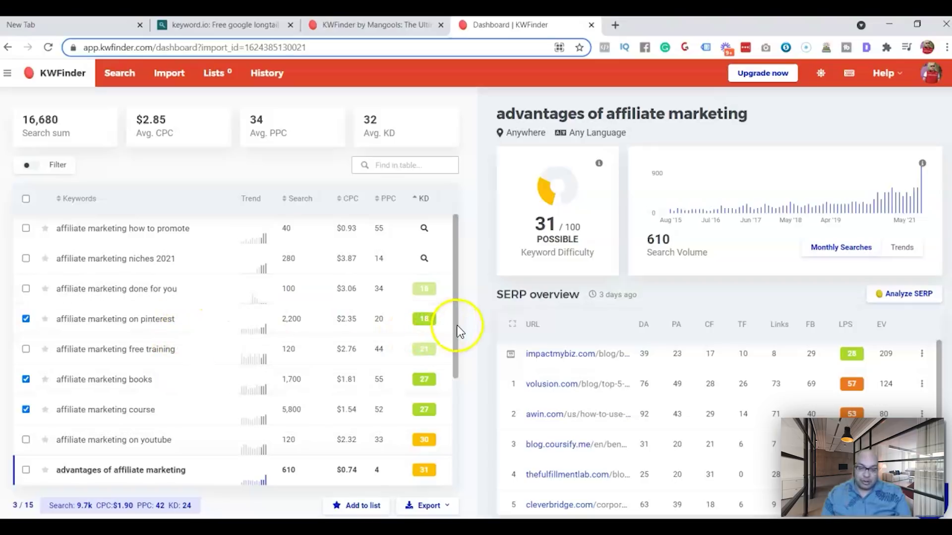
left_click_drag(454, 323, 447, 453)
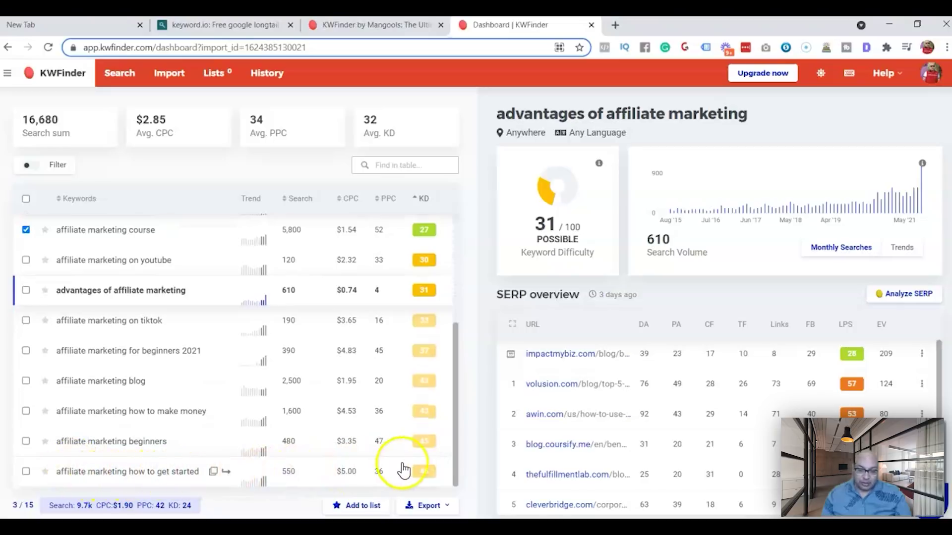
mouse_move(420, 481)
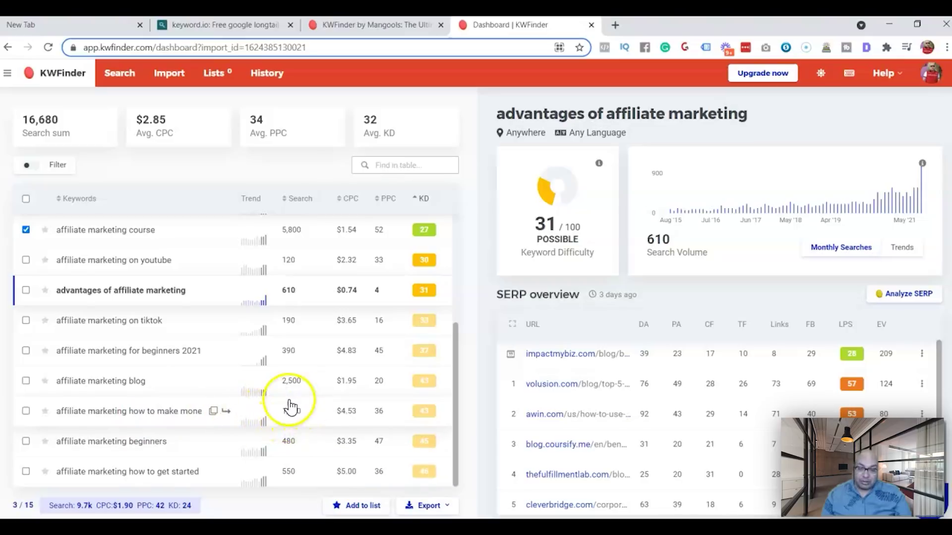
mouse_move(427, 417)
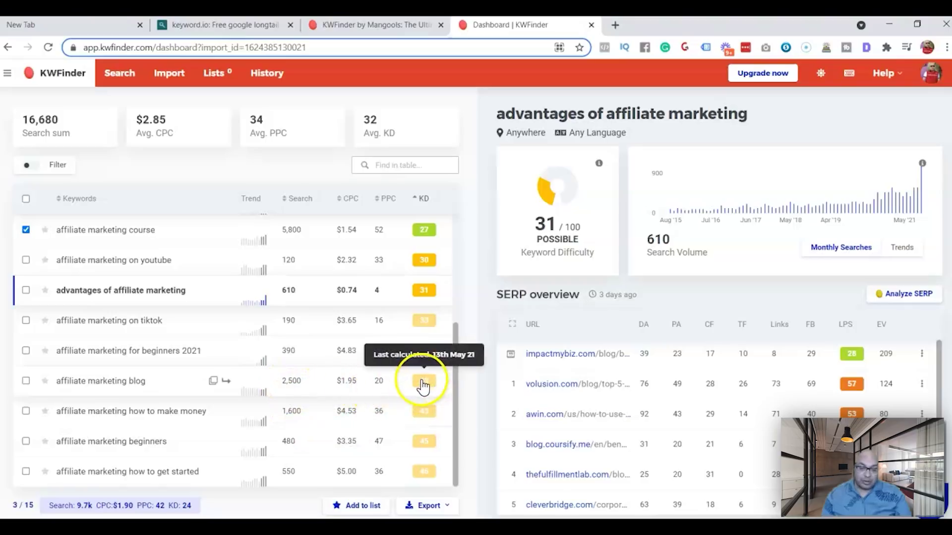
left_click_drag(455, 416, 462, 307)
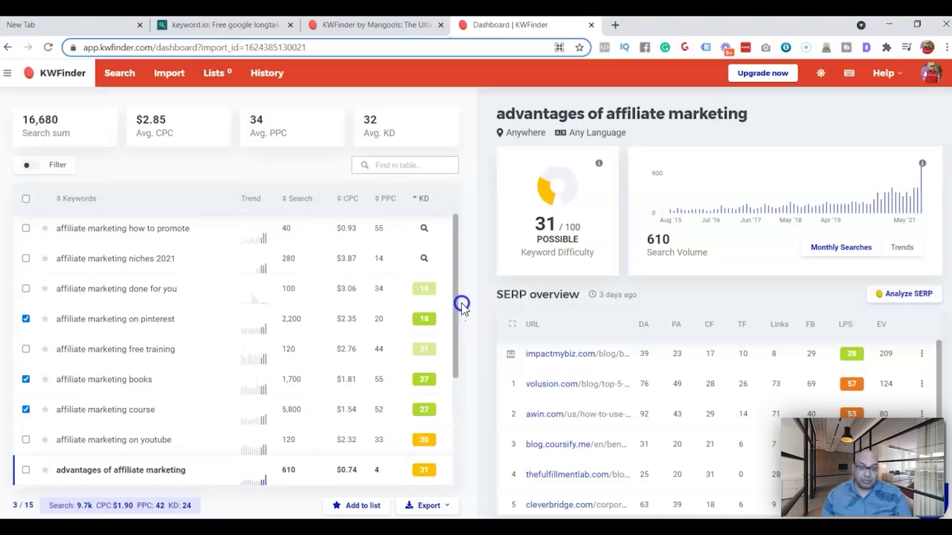